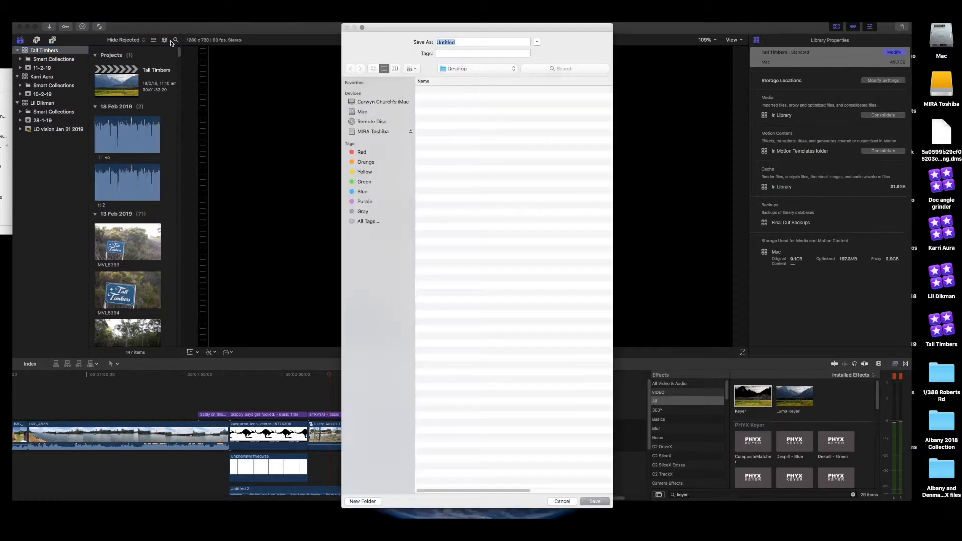
Step: Replace the Untitled library name with 'Lil Dikman Test', keeping Desktop as the location
left_click(459, 42)
double_click(459, 42)
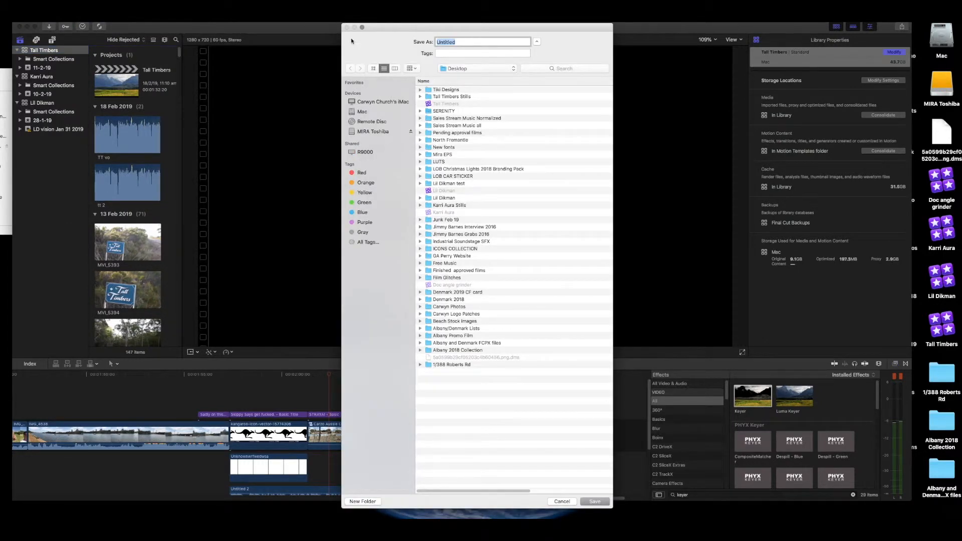
type("Lil Dikman Test")
Step: Save the new library to the Desktop
left_click(592, 501)
left_click_drag(583, 25, 378, 25)
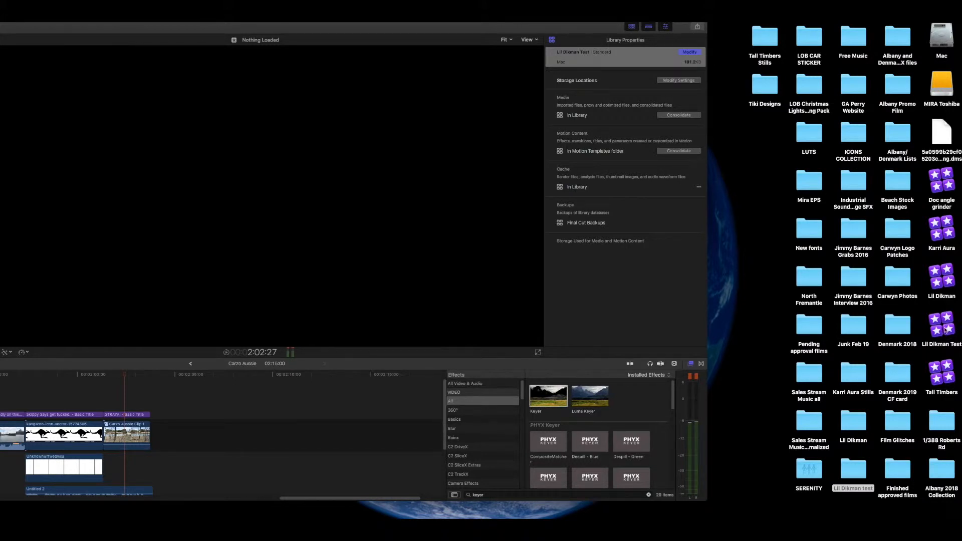
left_click_drag(525, 28, 695, 28)
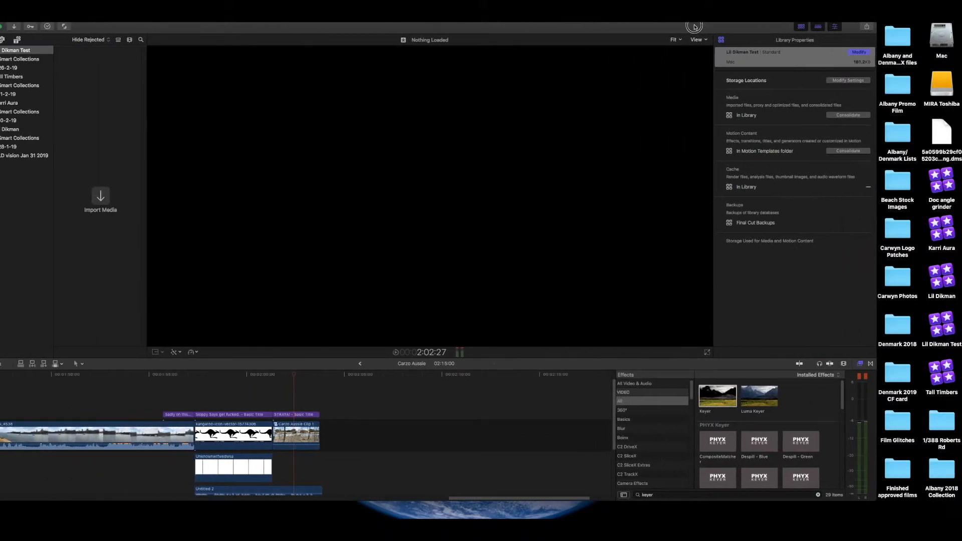
Step: Open the Lil Dikman Test library file from the desktop with Final Cut Pro
right_click(941, 322)
mouse_move(882, 330)
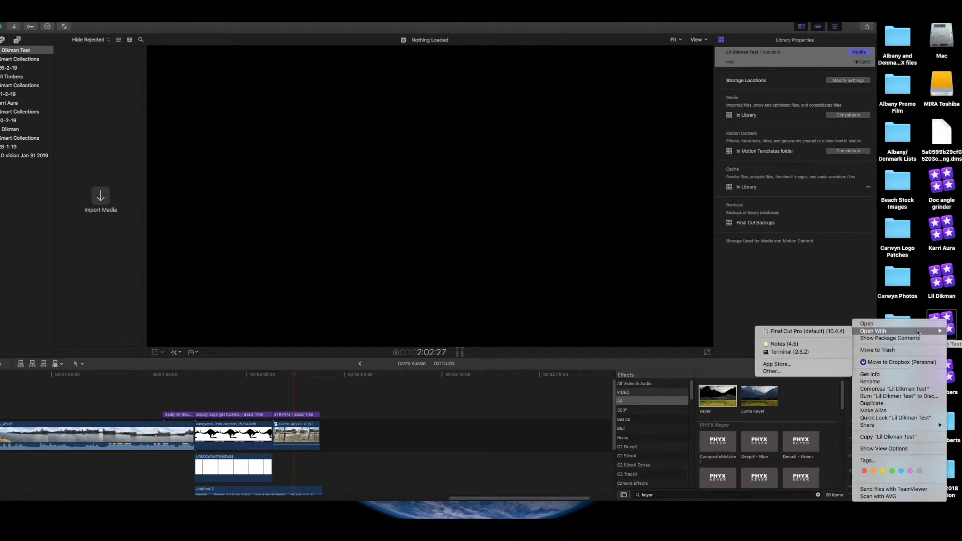
left_click(811, 330)
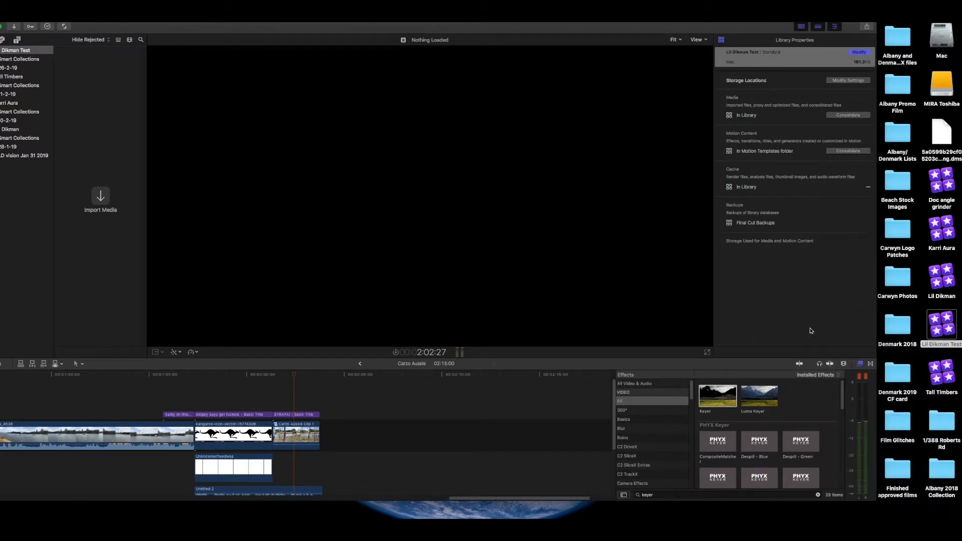
Step: Create a new event named 'Lil Test' in the Lil Dikman Test library via File > New > Event
left_click_drag(351, 32, 548, 31)
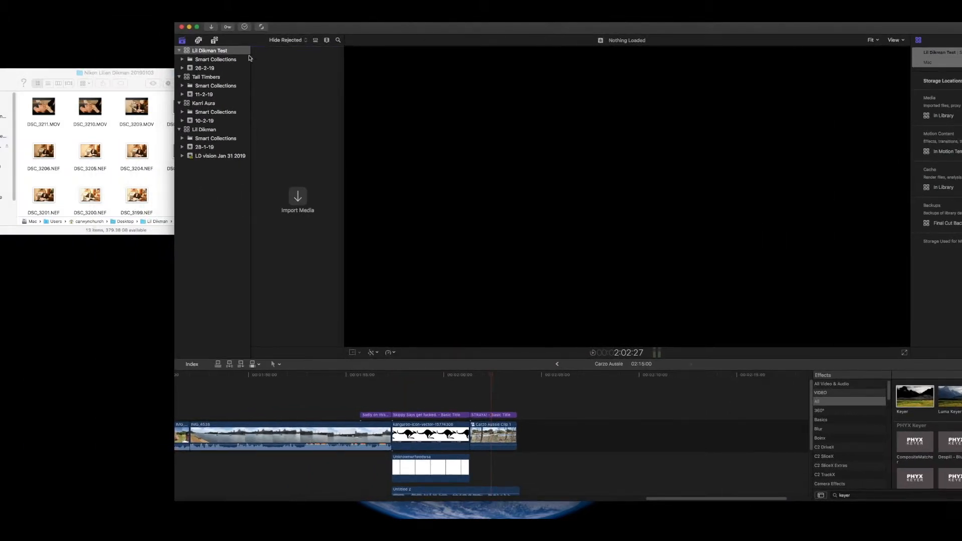
left_click(211, 51)
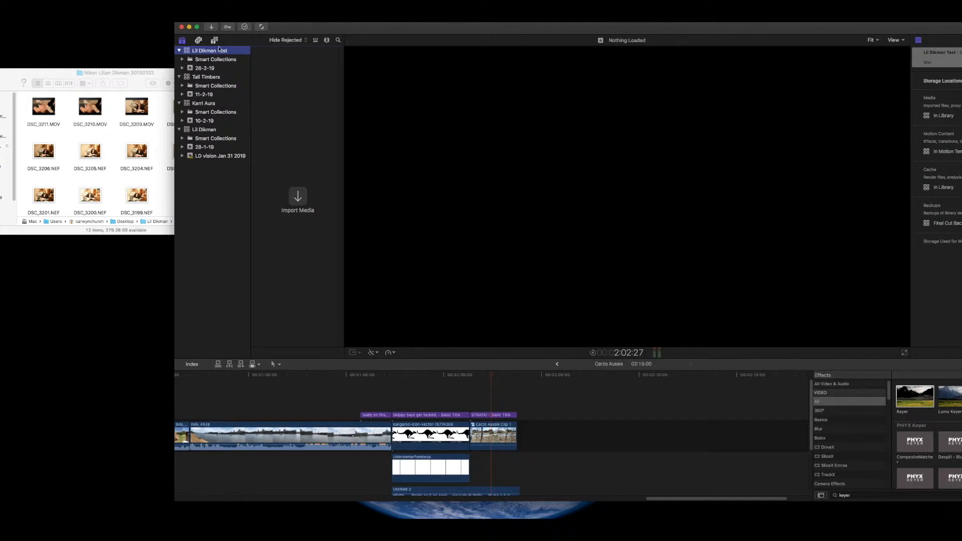
left_click(54, 16)
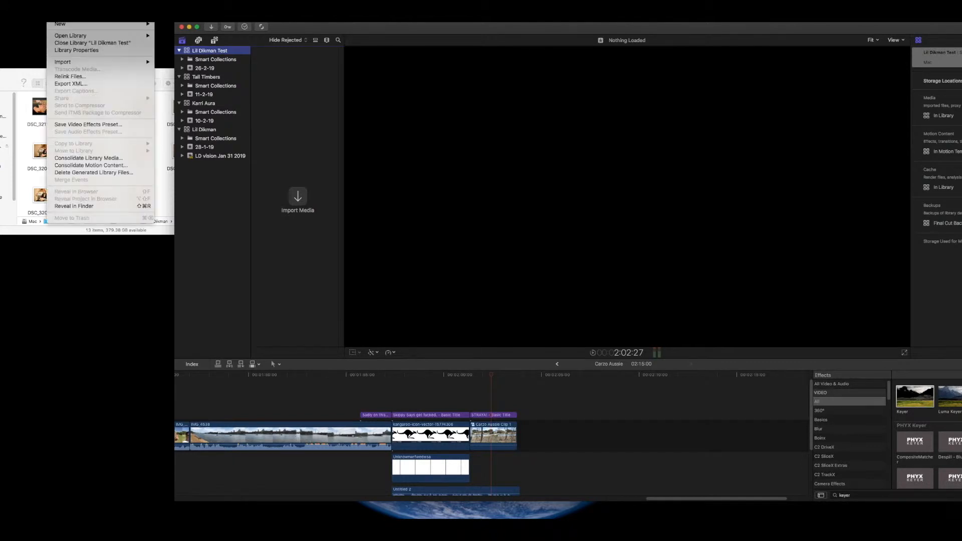
mouse_move(63, 24)
left_click(166, 33)
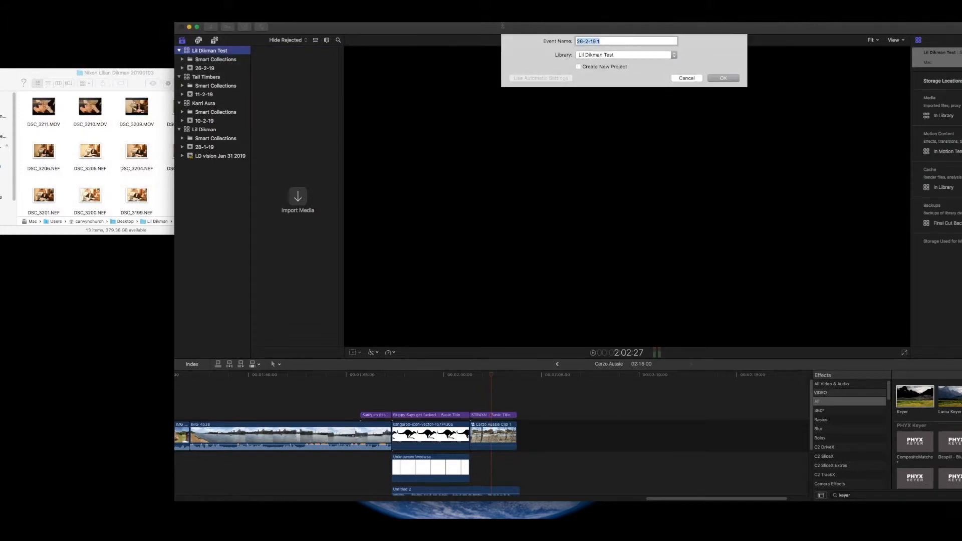
type("Lil Tets")
key("Return")
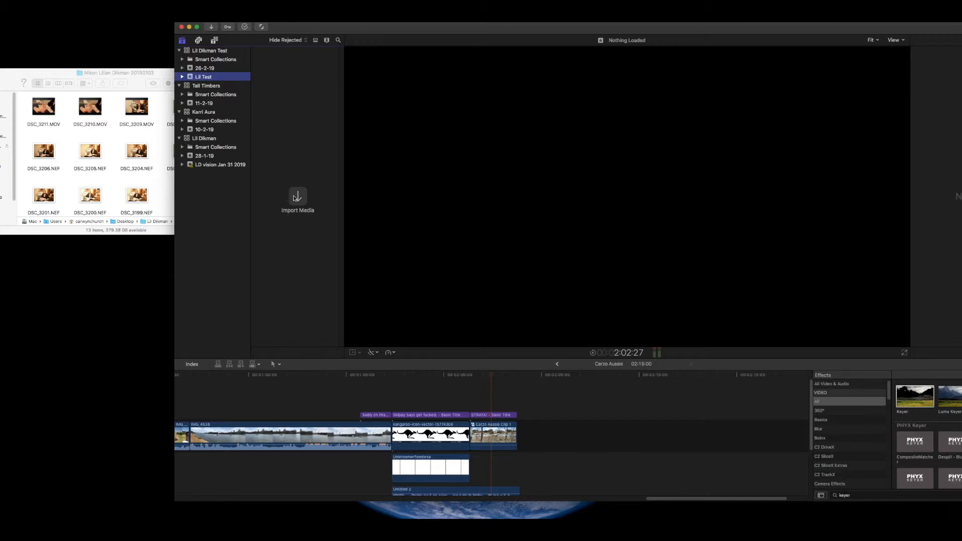
Step: Import DSC_3213.MOV and DSC_3215.MOV from the Desktop's Lil Dikman test folder
left_click(297, 198)
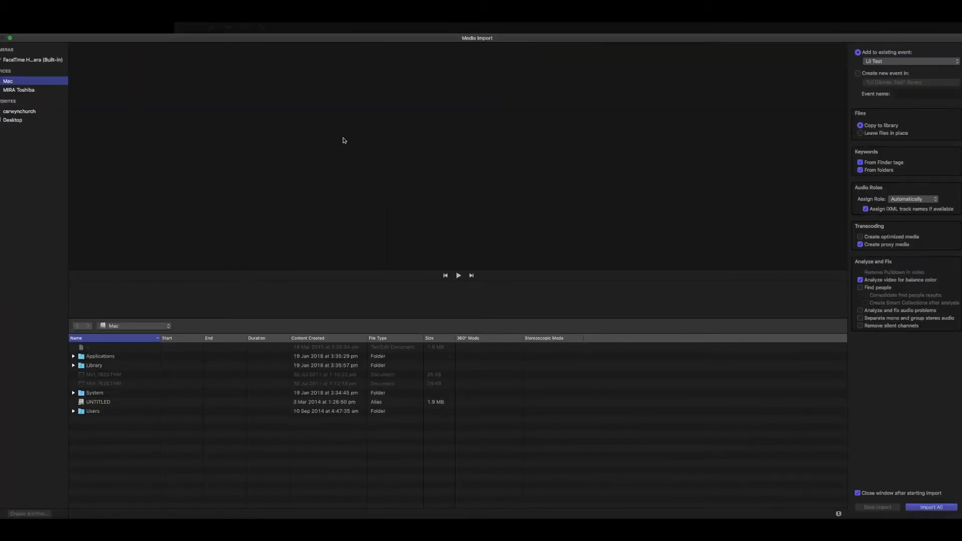
left_click(13, 120)
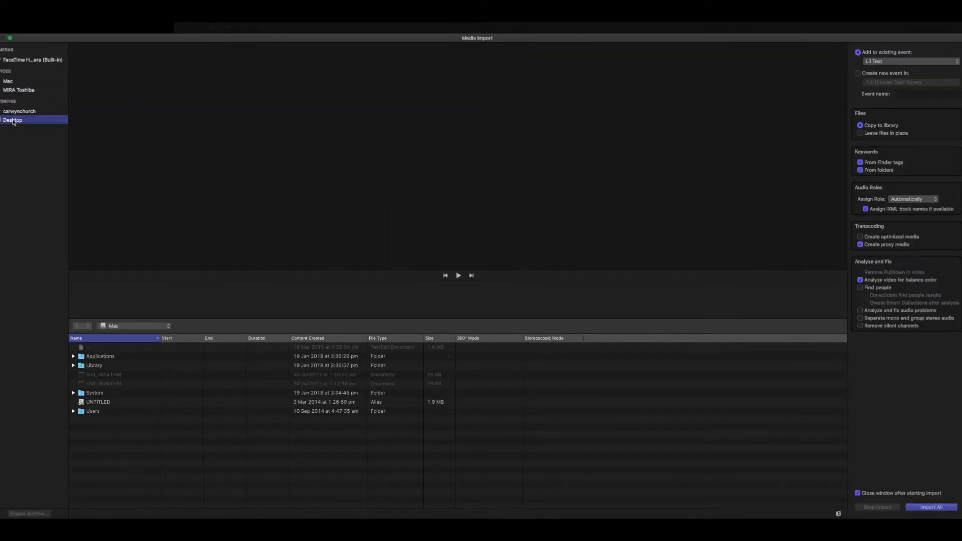
left_click_drag(844, 354, 848, 409)
double_click(97, 439)
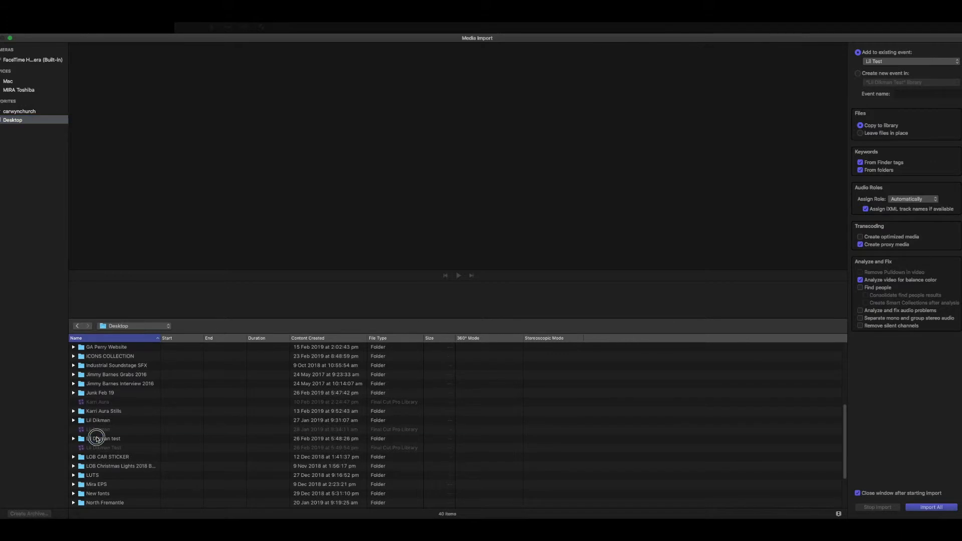
left_click(99, 351)
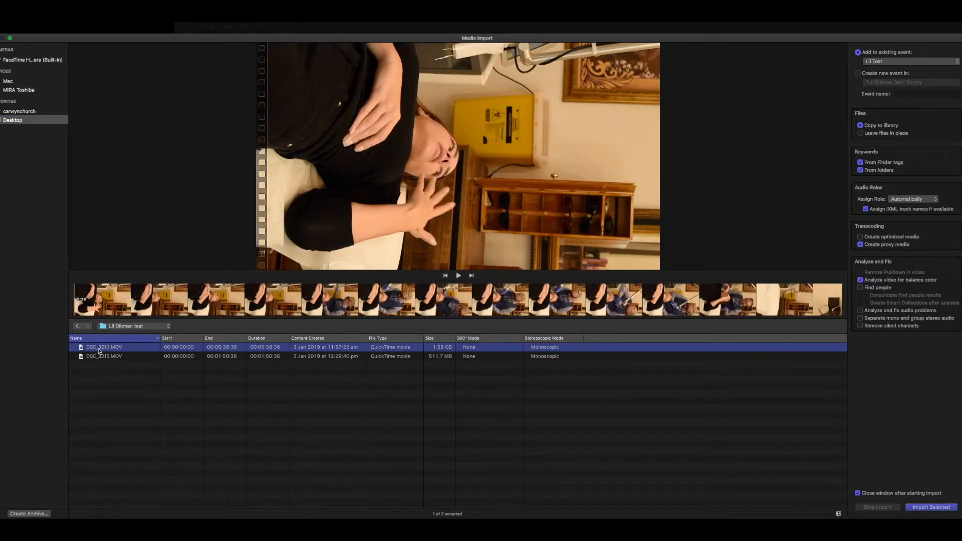
key("super+a")
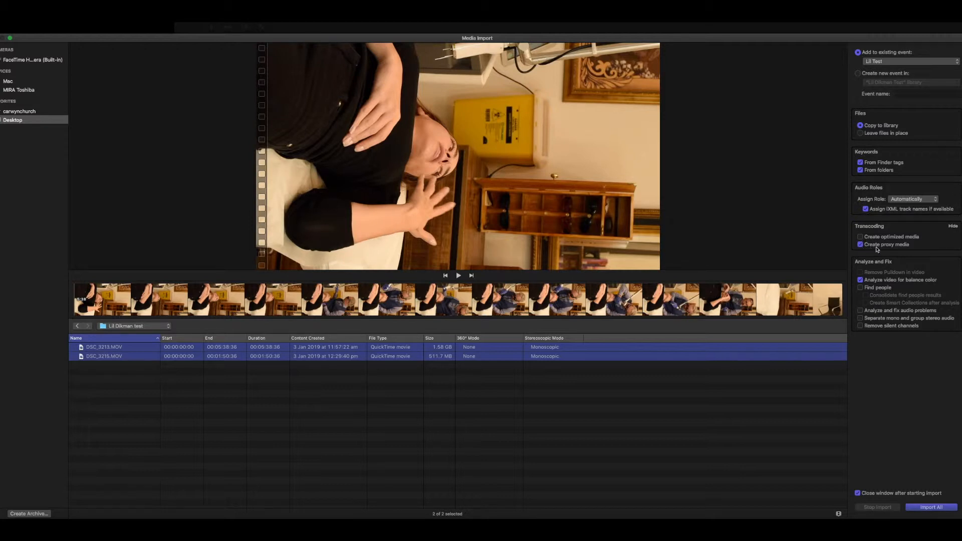
left_click(940, 507)
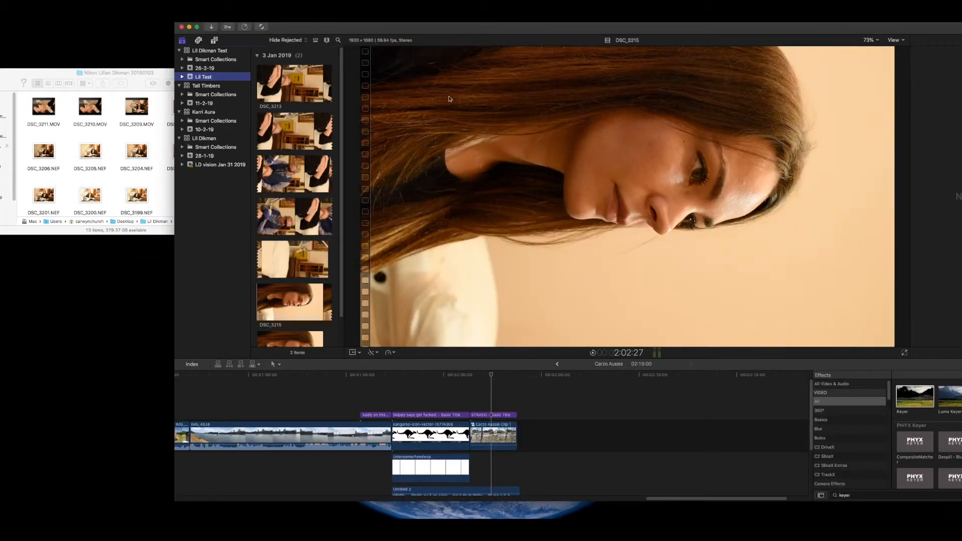
left_click_drag(476, 29, 371, 32)
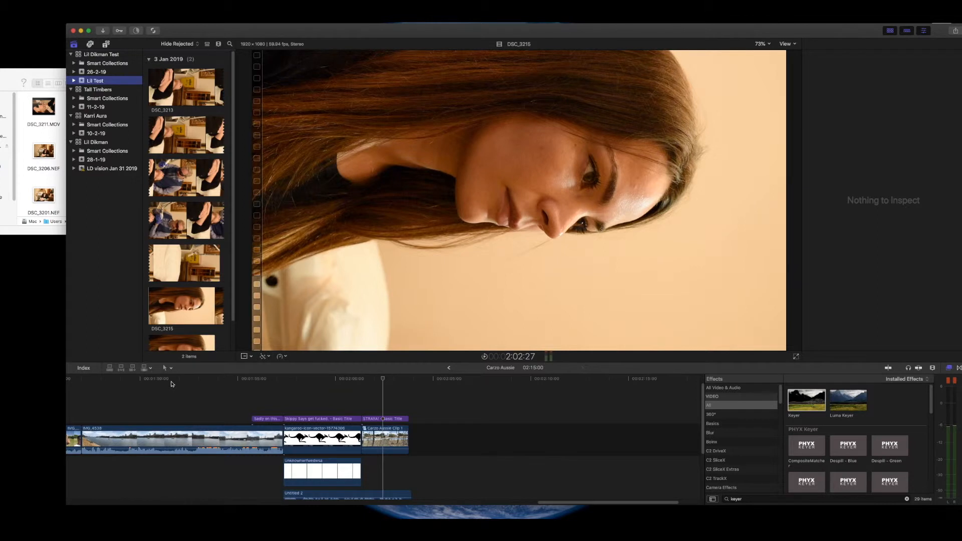
left_click_drag(709, 34, 686, 30)
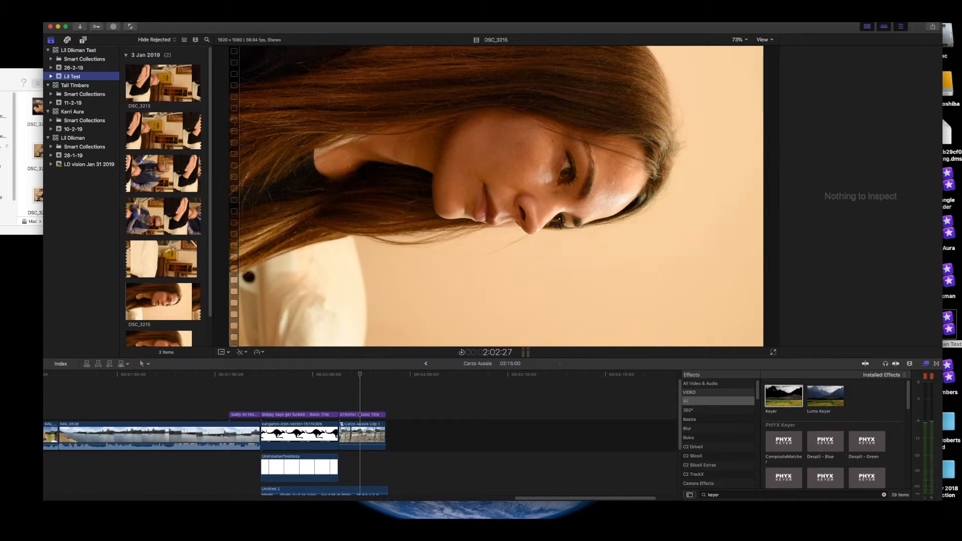
Step: Open the New Project dialog, then cancel it without creating a project
left_click(55, 16)
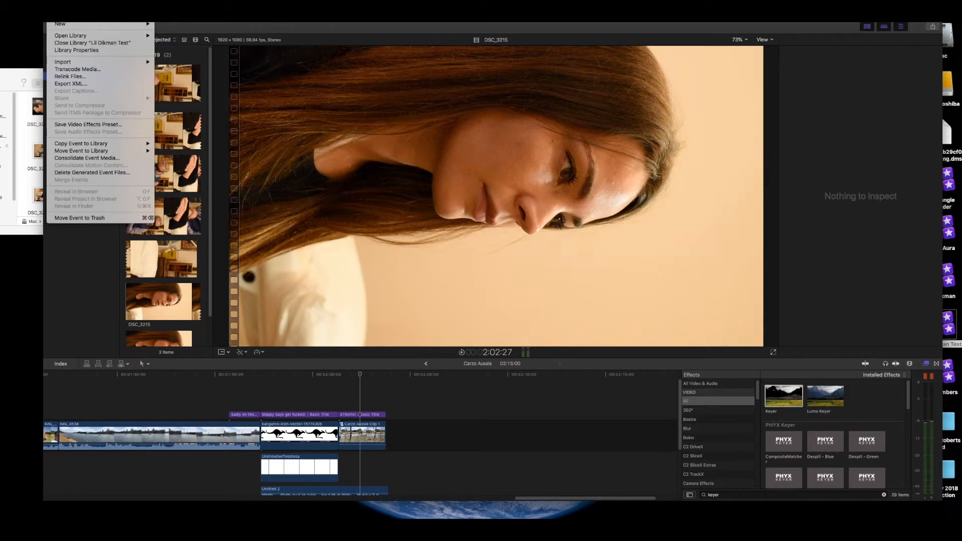
left_click(169, 29)
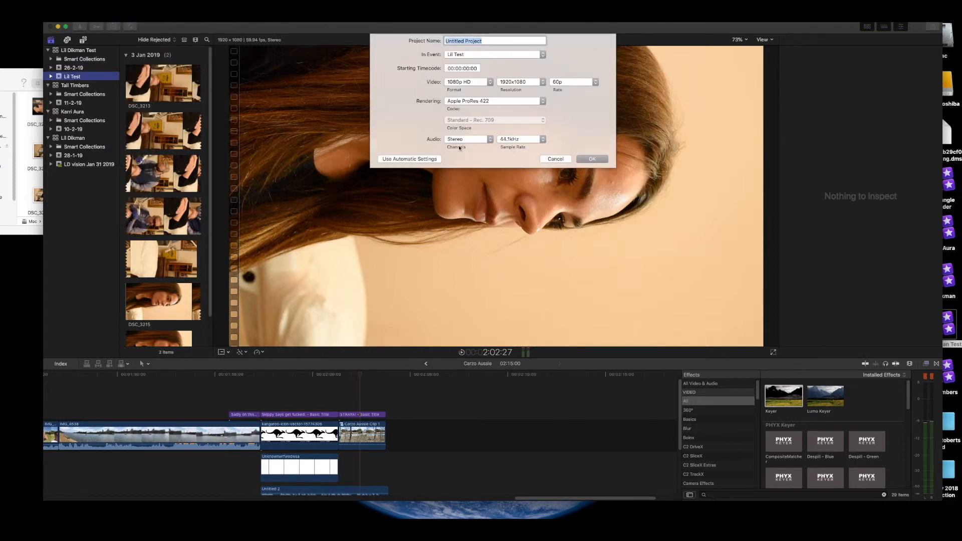
left_click(554, 159)
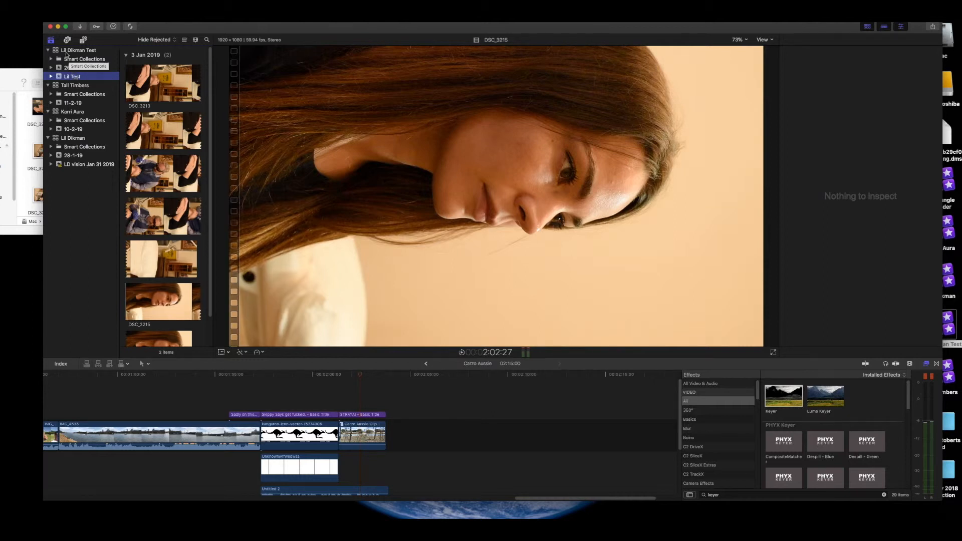
Step: Create the project 'Lil Test 1' with the 4K video format
left_click(53, 16)
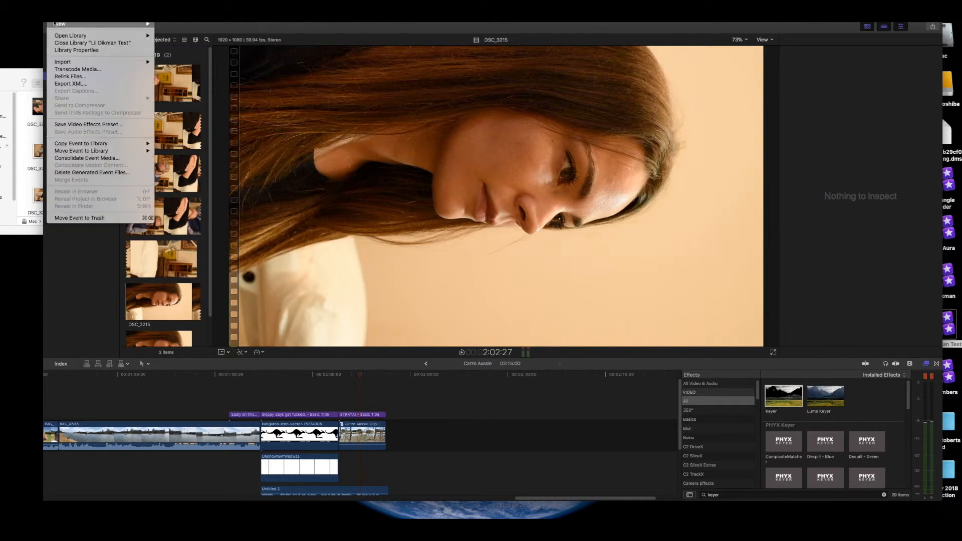
mouse_move(62, 24)
left_click(168, 26)
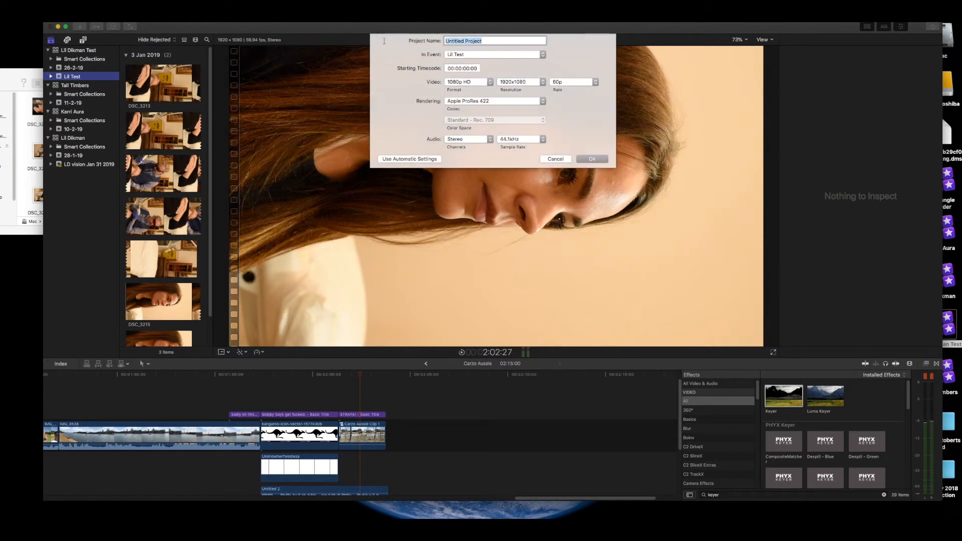
type("Lil Test 1")
left_click(472, 83)
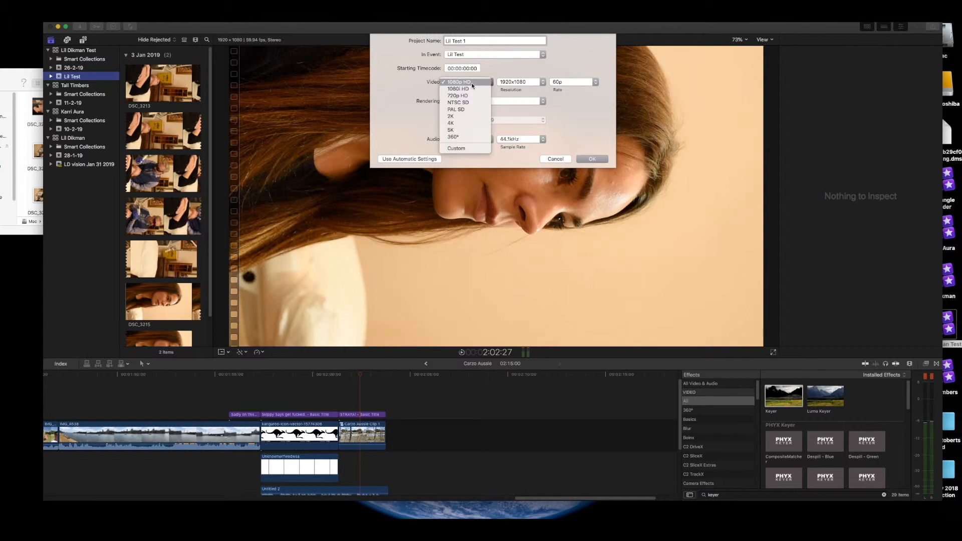
left_click(473, 84)
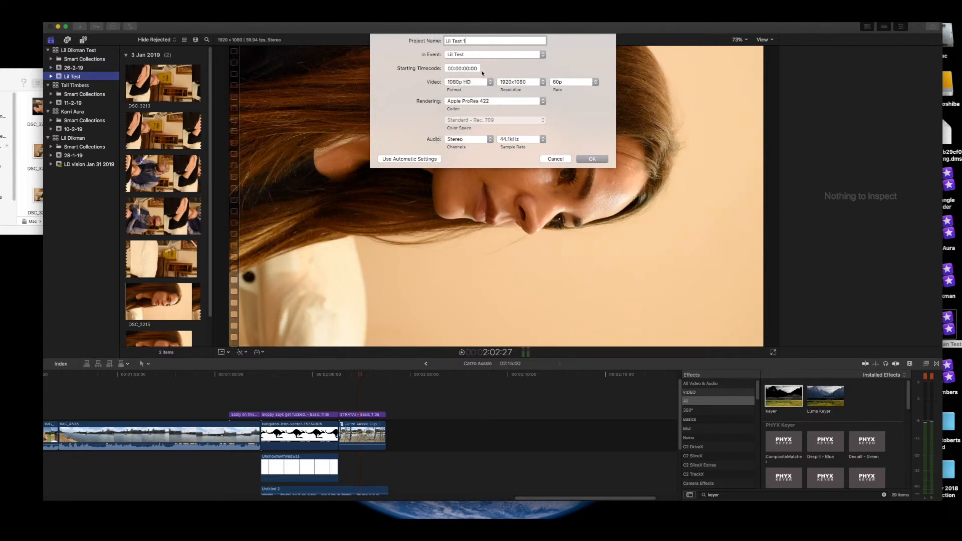
left_click(451, 81)
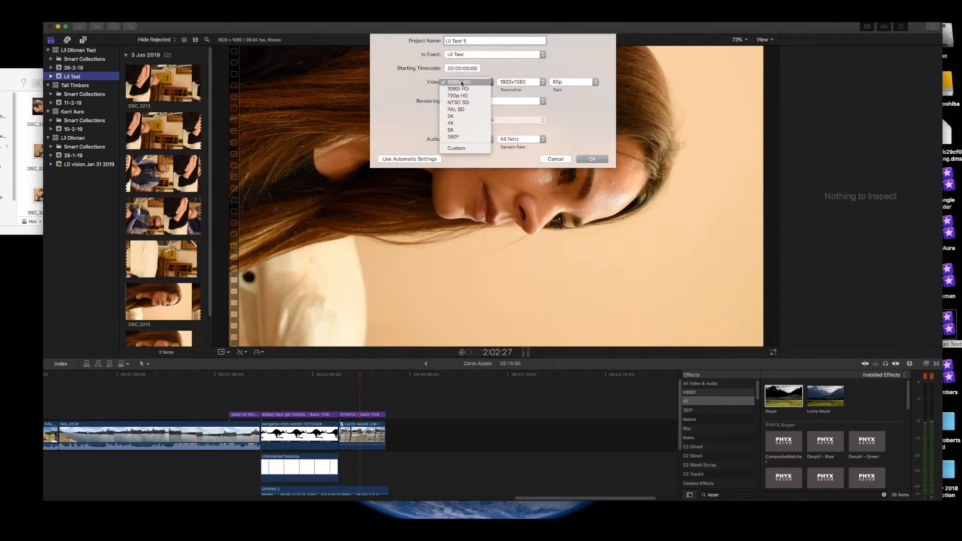
left_click(463, 123)
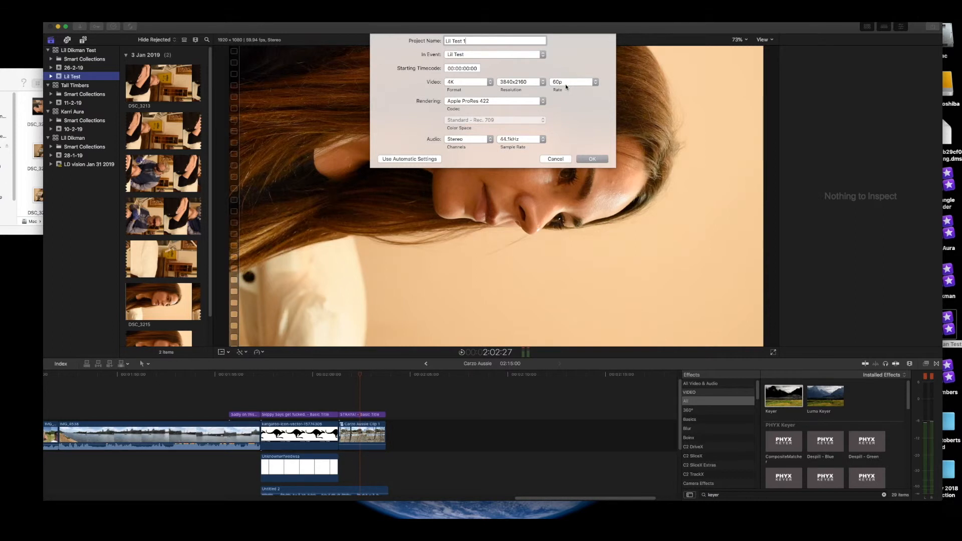
left_click(594, 160)
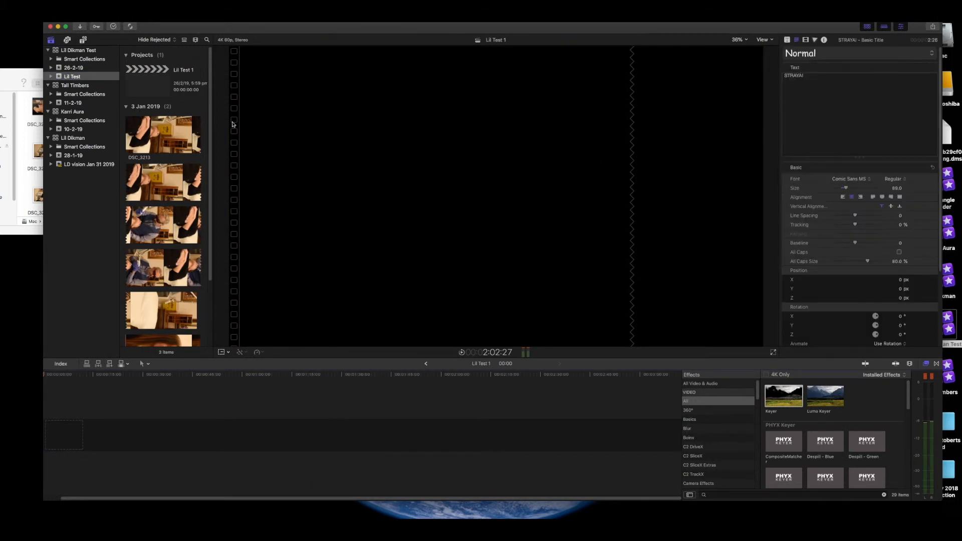
Step: Open the Lil Test 1 project and add clip DSC_3213 to its timeline
left_click(164, 92)
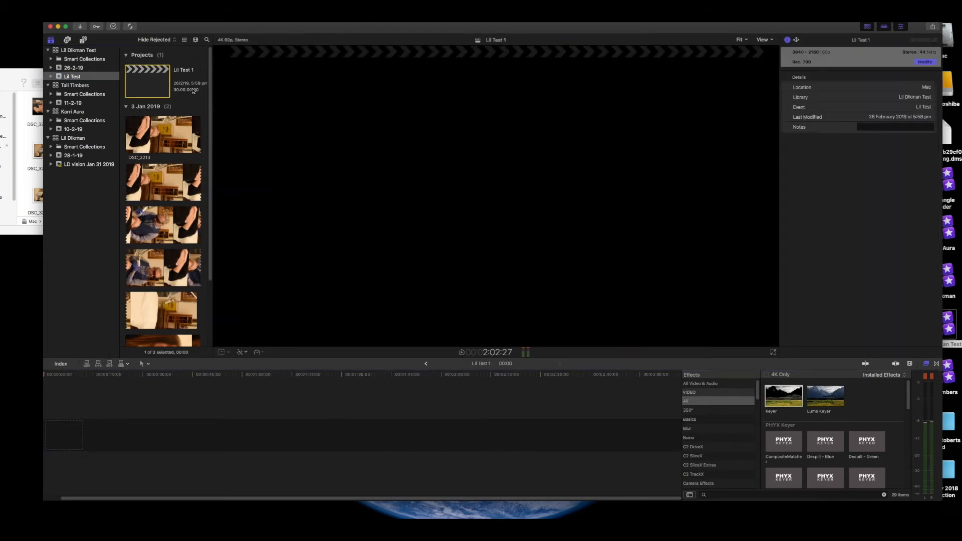
double_click(146, 84)
left_click_drag(148, 132, 104, 432)
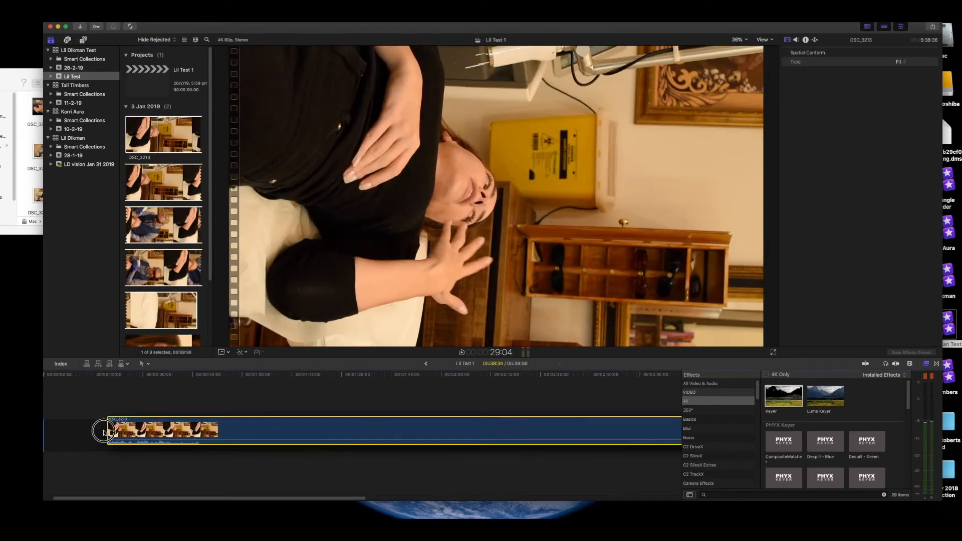
Step: Blade the clip at the playhead and delete the remainder, leaving a 29:21 opening piece
left_click(141, 399)
key("super+minus")
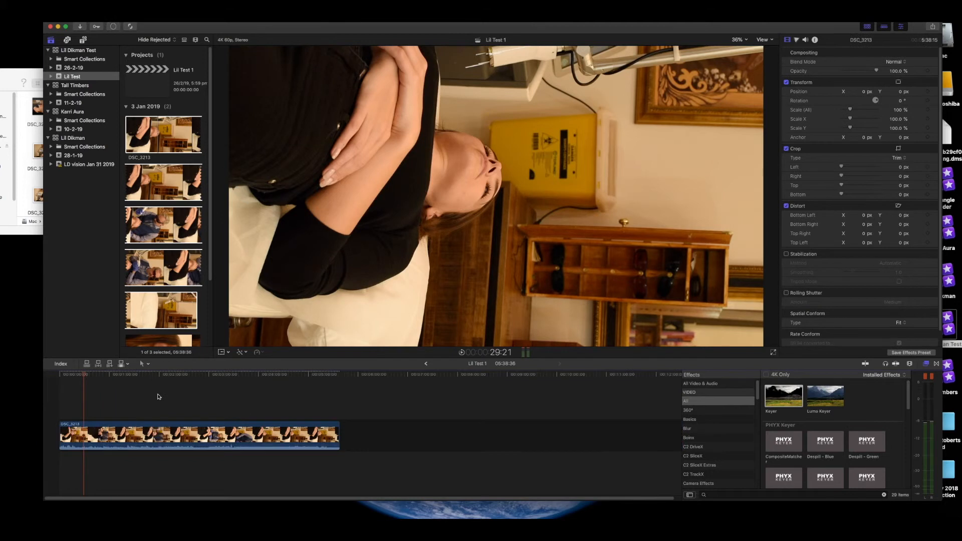
key("super+b")
left_click(128, 431)
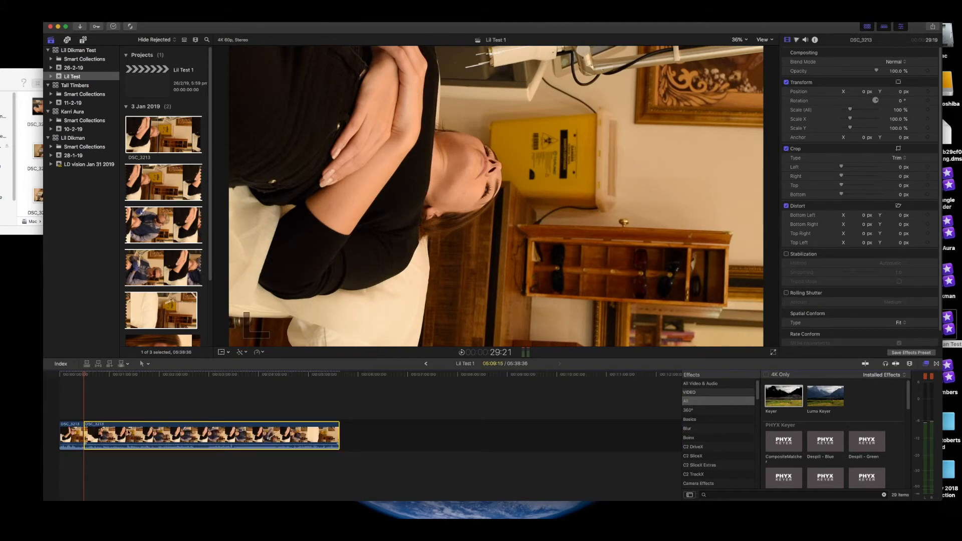
key("Delete")
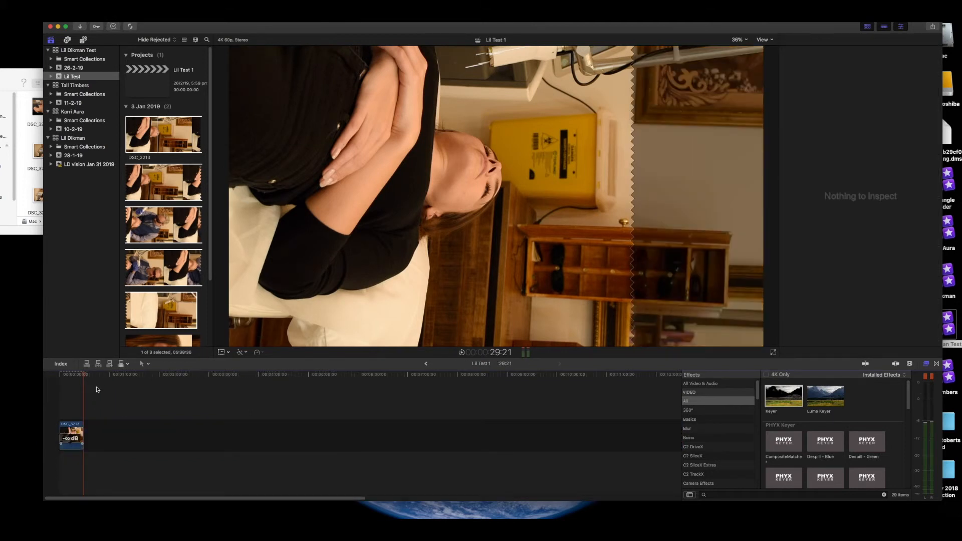
left_click_drag(84, 377, 38, 377)
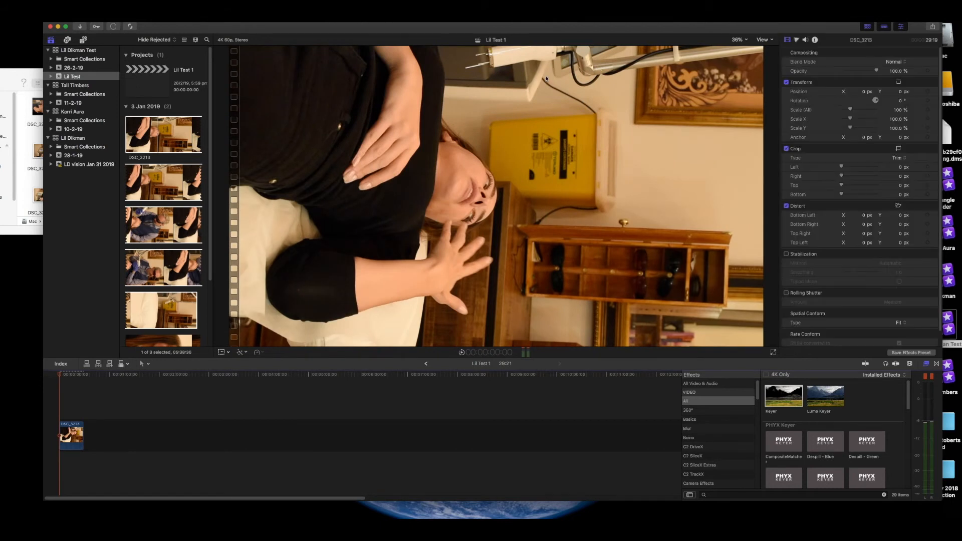
left_click(760, 40)
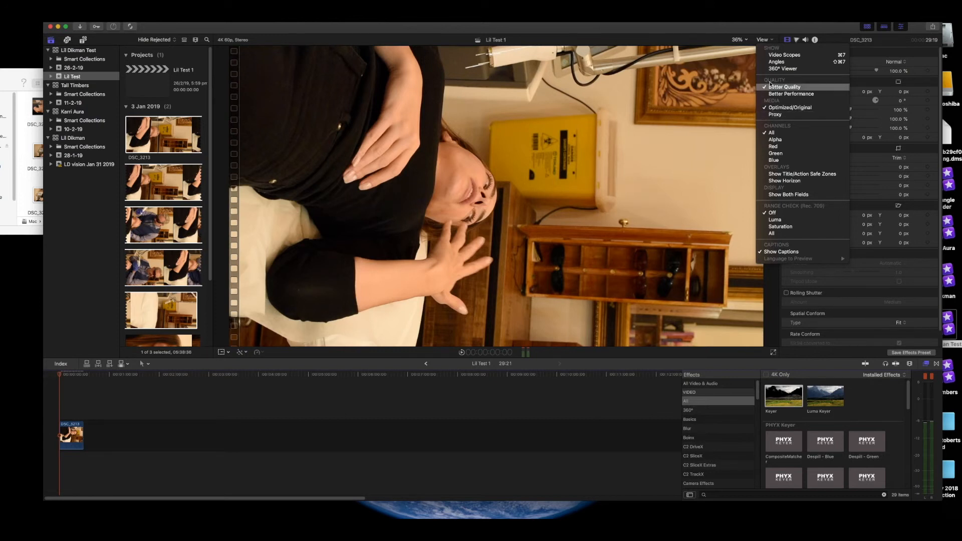
Step: Switch playback to proxy media, scrub the clip, then return to optimized/original media
left_click(778, 116)
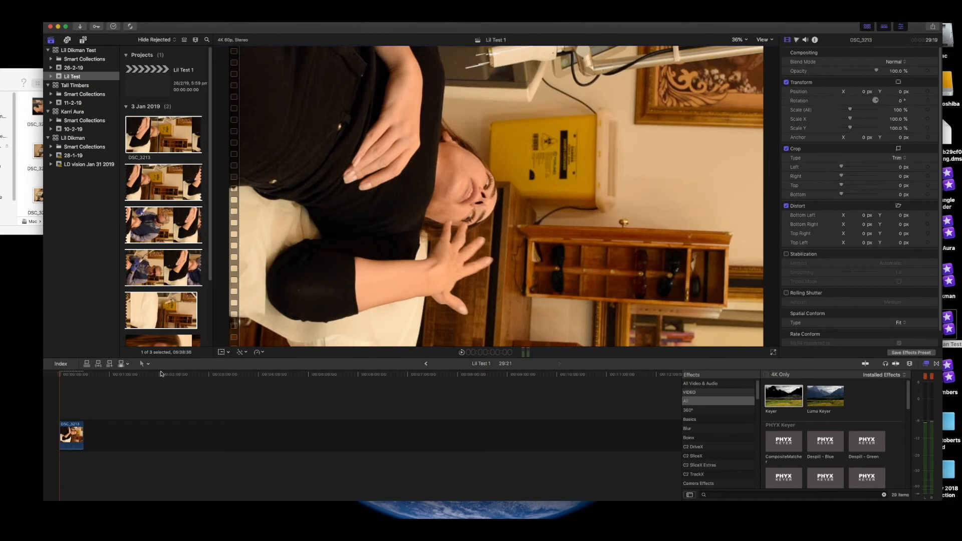
mouse_move(65, 375)
left_mouse_down()
mouse_move(97, 370)
mouse_move(59, 374)
left_mouse_up()
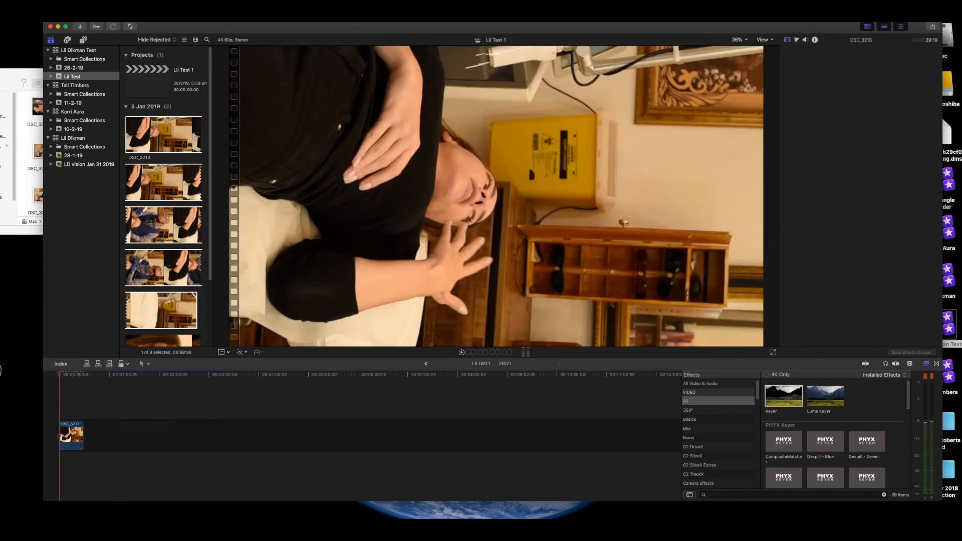
left_click(763, 40)
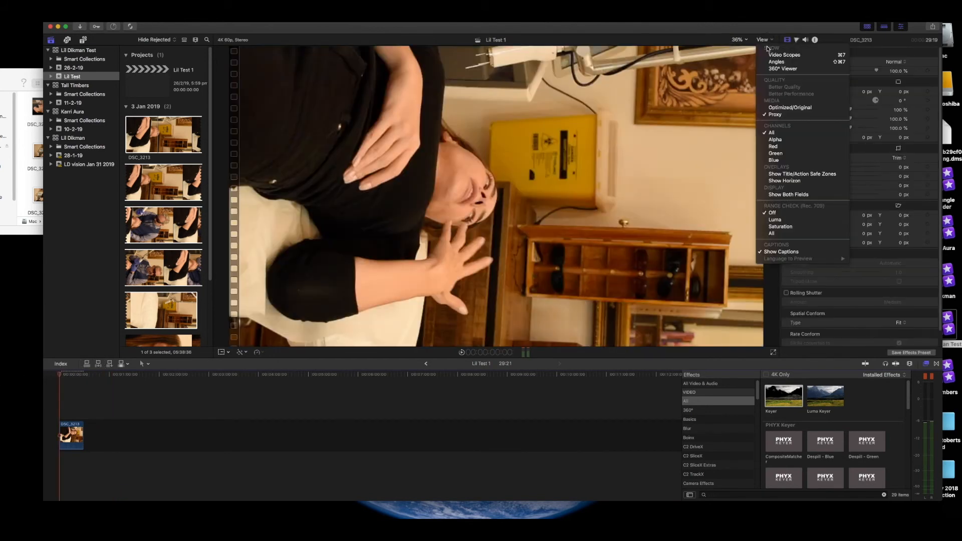
left_click(783, 107)
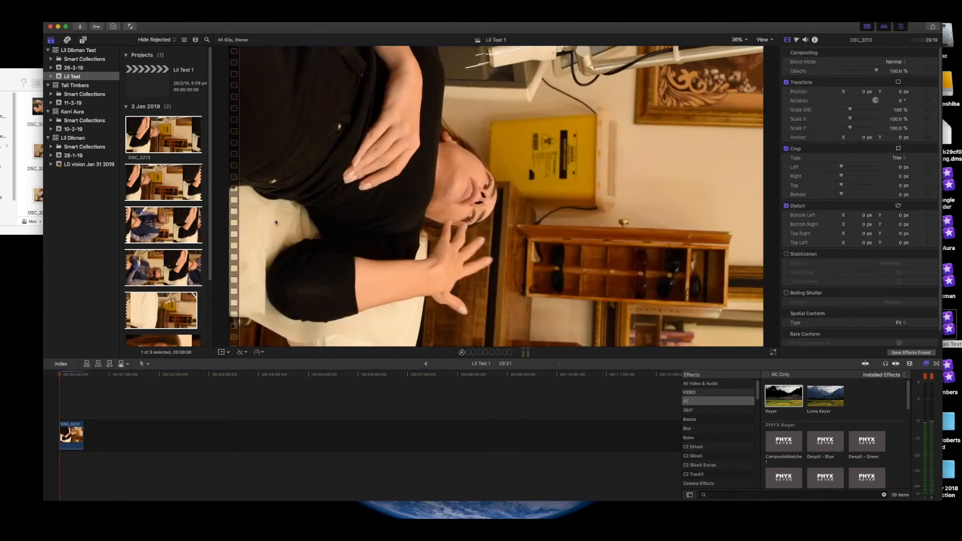
left_click_drag(60, 375, 9, 374)
Step: Toggle proxy and back to original media again, then move the window aside to reveal the desktop
left_click(759, 41)
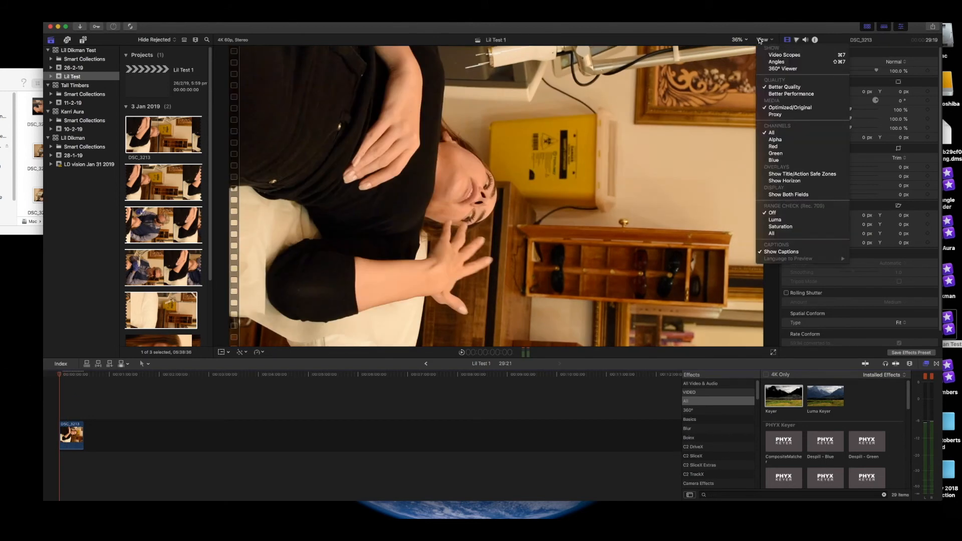
left_click(761, 108)
left_click(763, 40)
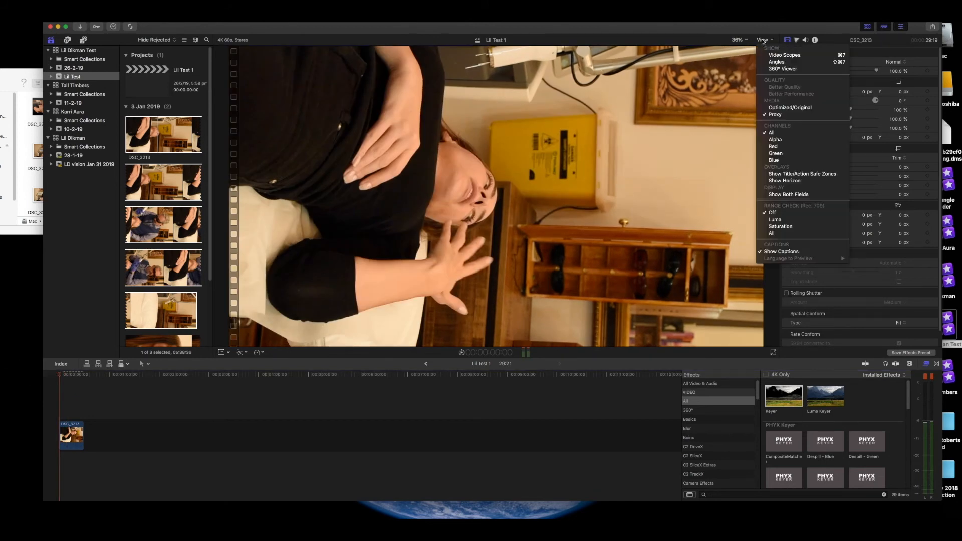
left_click(768, 107)
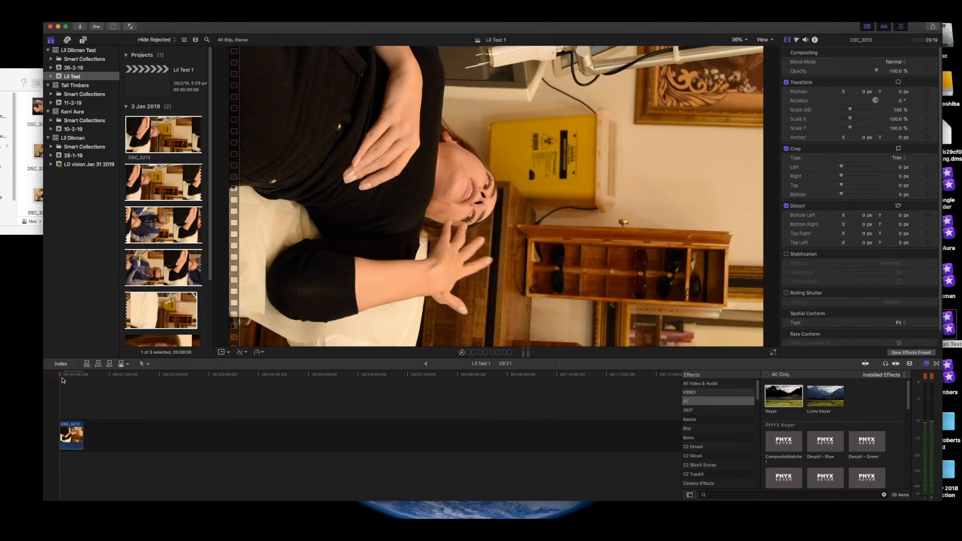
left_click_drag(675, 26, 312, 45)
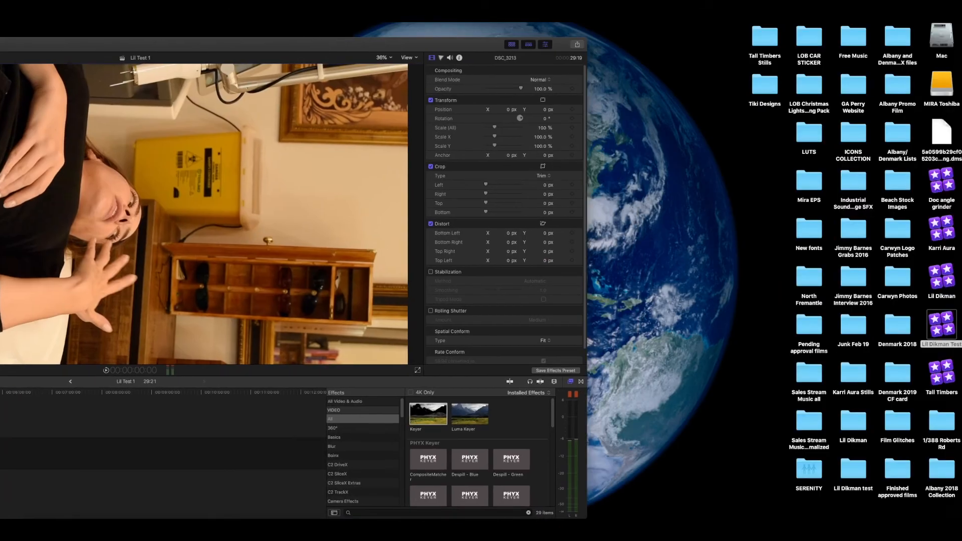
Step: Open the Dropbox (Personal) folder and drag the Lil Dikman Test library into it
left_click(730, 17)
left_click(778, 45)
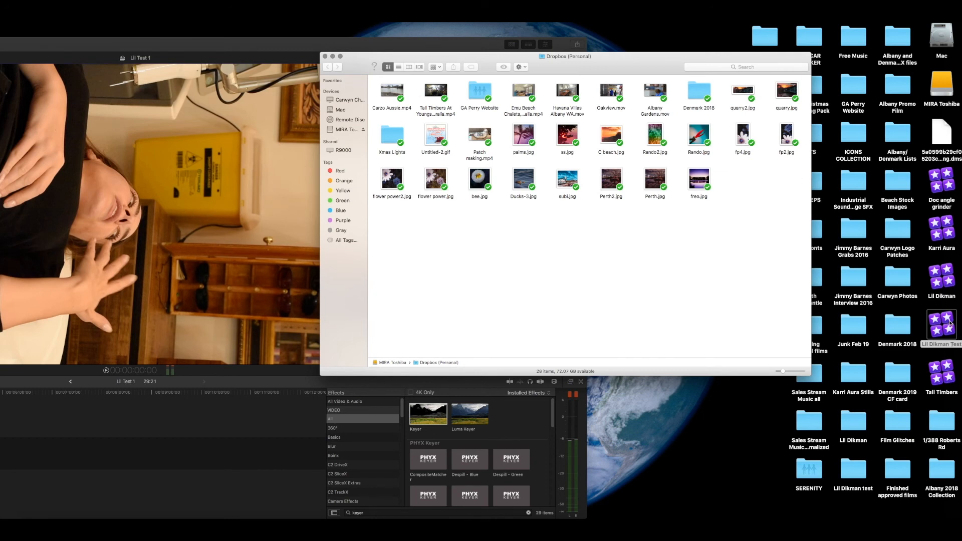
left_click_drag(944, 324, 532, 251)
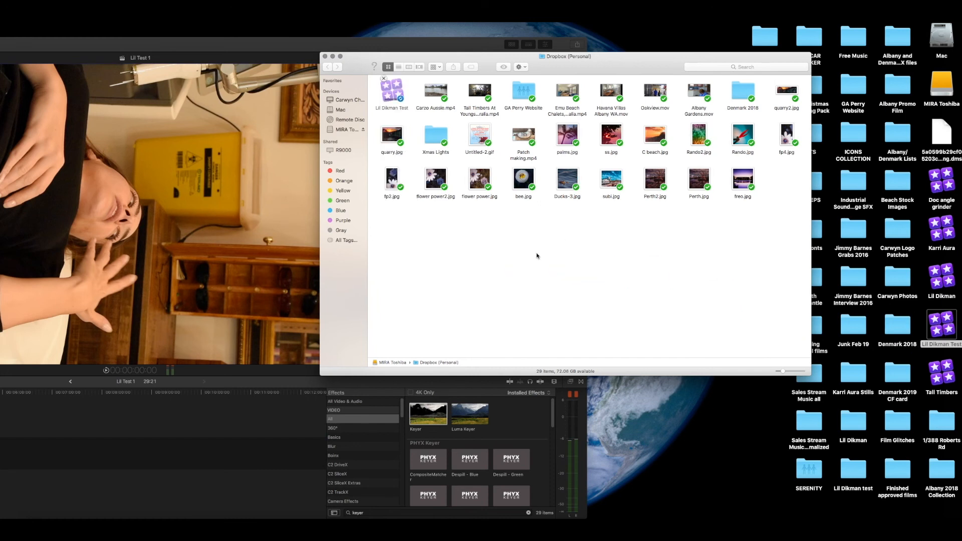